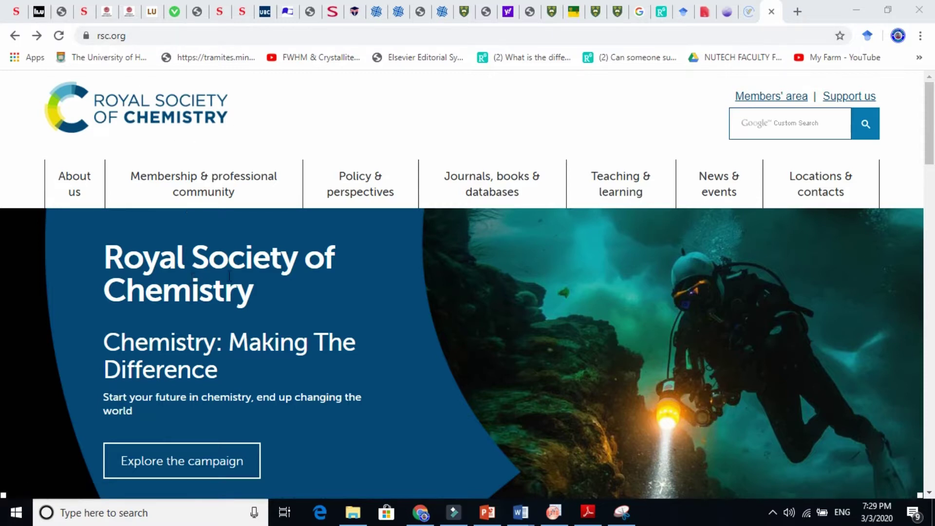
# Step: Go back to Google's rsc results, reopen the RSC homepage, and open Journals A–Z
pyautogui.click(15, 35)
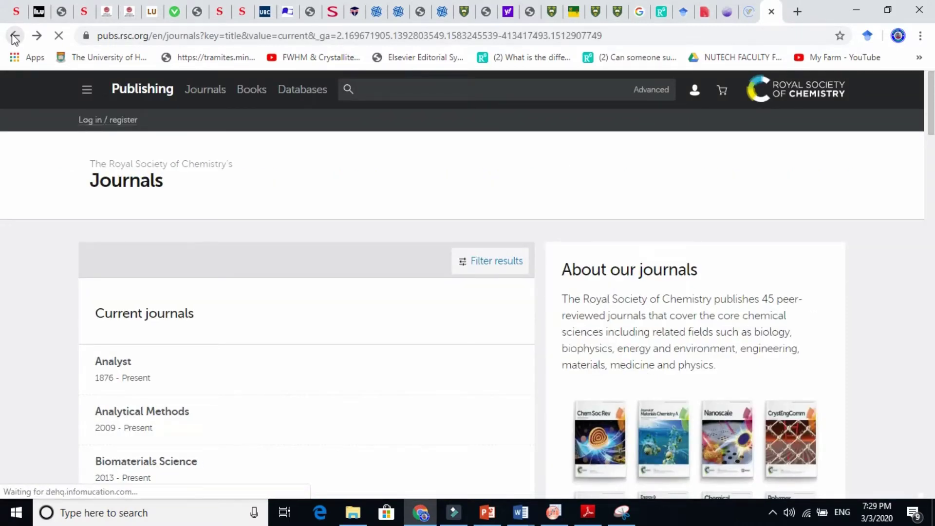
pyautogui.click(15, 36)
pyautogui.click(15, 35)
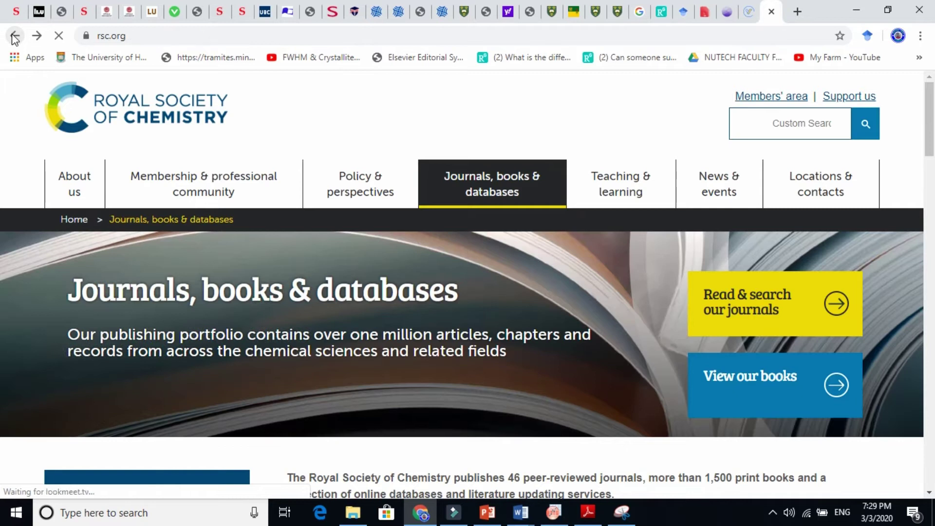
pyautogui.click(15, 35)
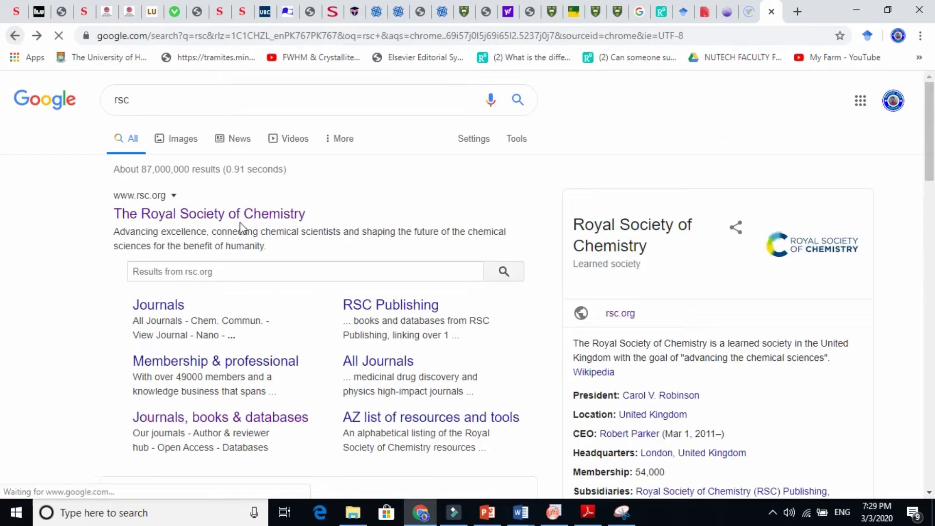
pyautogui.click(156, 215)
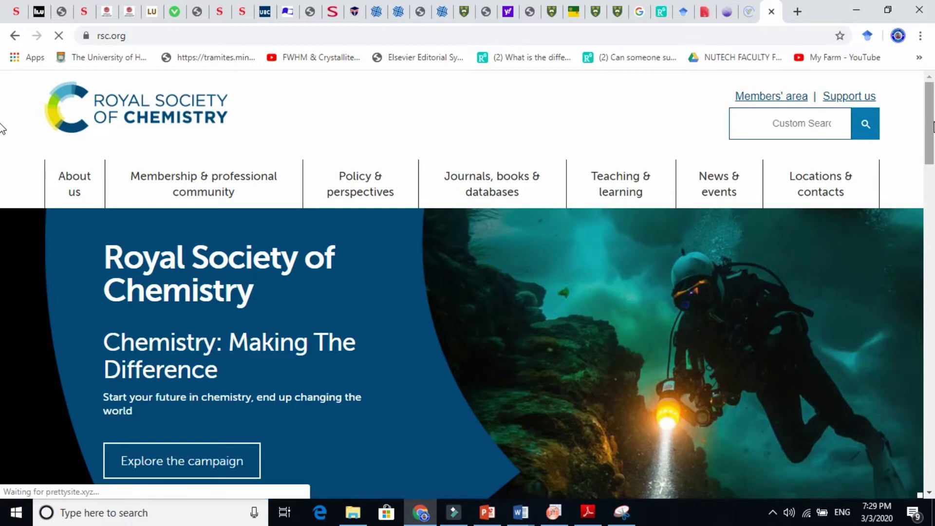
pyautogui.scroll(-3, 2, 128)
pyautogui.scroll(-3, 2, 182)
pyautogui.scroll(-2, 2, 230)
pyautogui.scroll(-3, 3, 231)
pyautogui.scroll(-3, 2, 291)
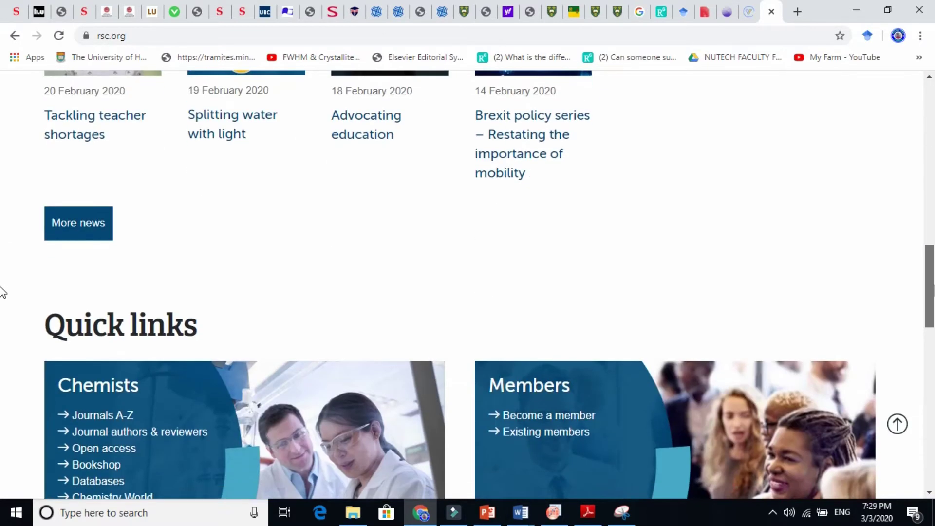
pyautogui.scroll(5, 2, 291)
pyautogui.scroll(5, 3, 290)
pyautogui.scroll(2, 3, 291)
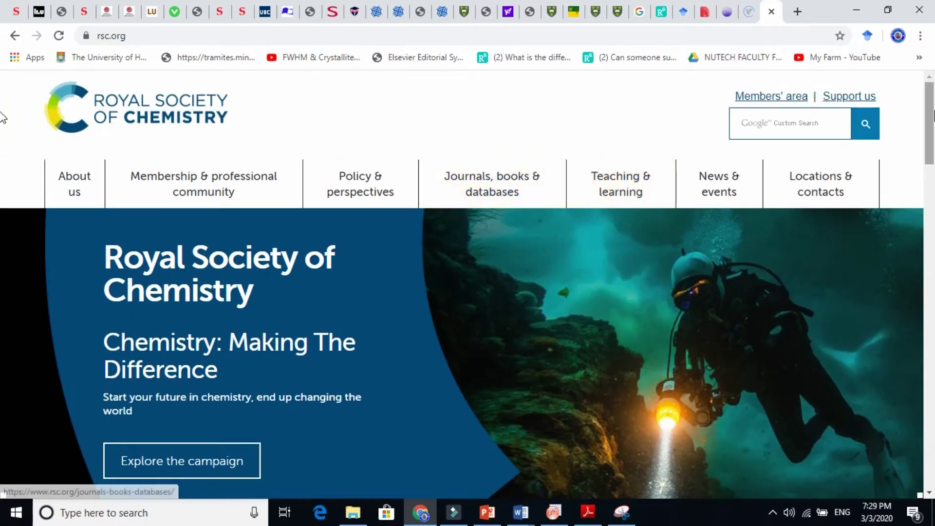
pyautogui.moveTo(932, 117); pyautogui.dragTo(932, 321)
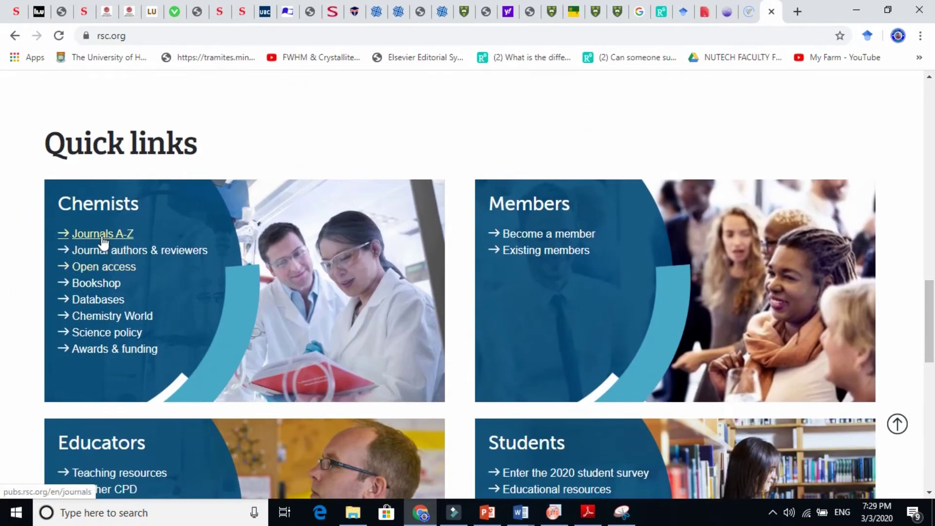
pyautogui.click(102, 233)
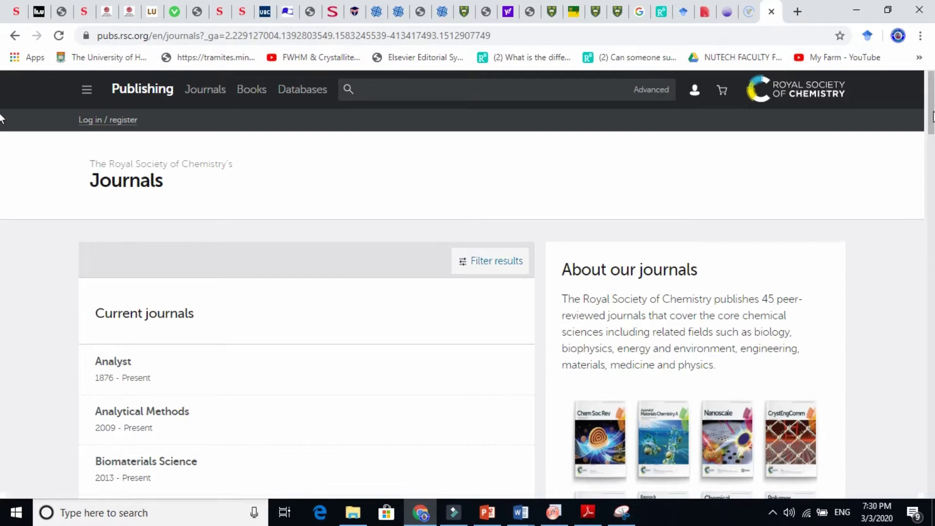
pyautogui.moveTo(933, 113); pyautogui.dragTo(933, 159)
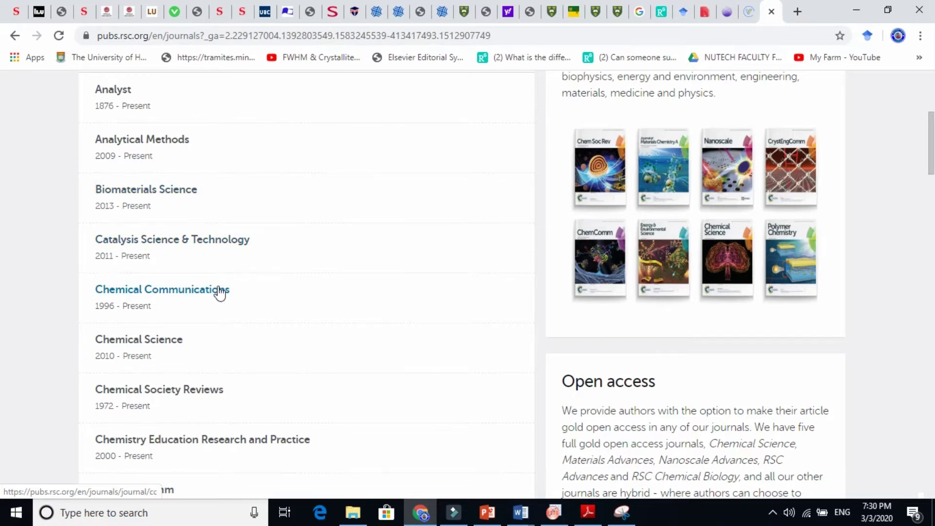
# Step: Open Chemical Communications from the Current journals list
pyautogui.click(163, 296)
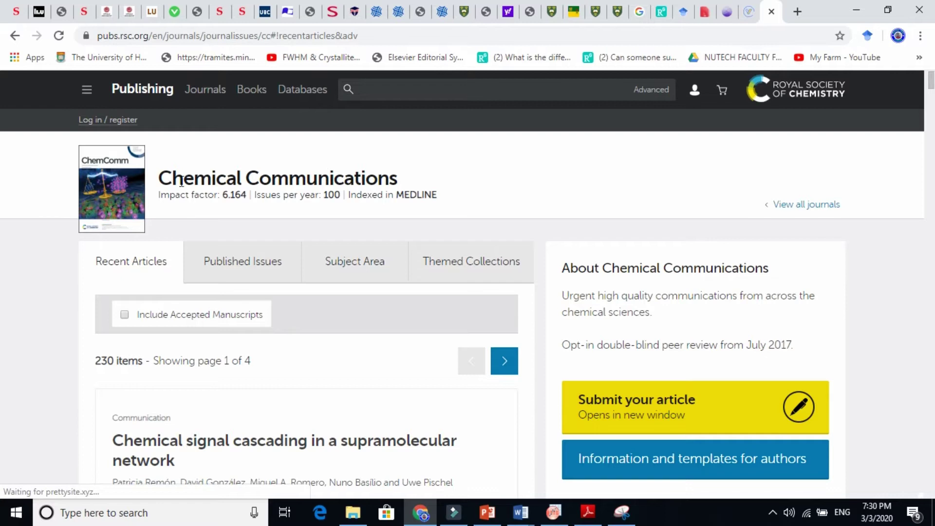
# Step: Highlight ChemComm's 6.164 impact factor, then open About this Journal
pyautogui.moveTo(159, 196); pyautogui.dragTo(247, 212)
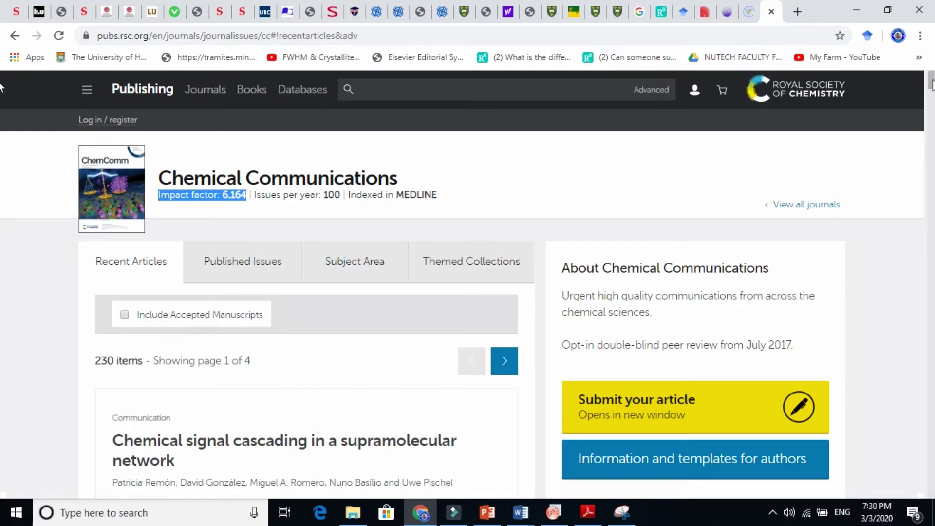
pyautogui.moveTo(931, 80); pyautogui.dragTo(930, 97)
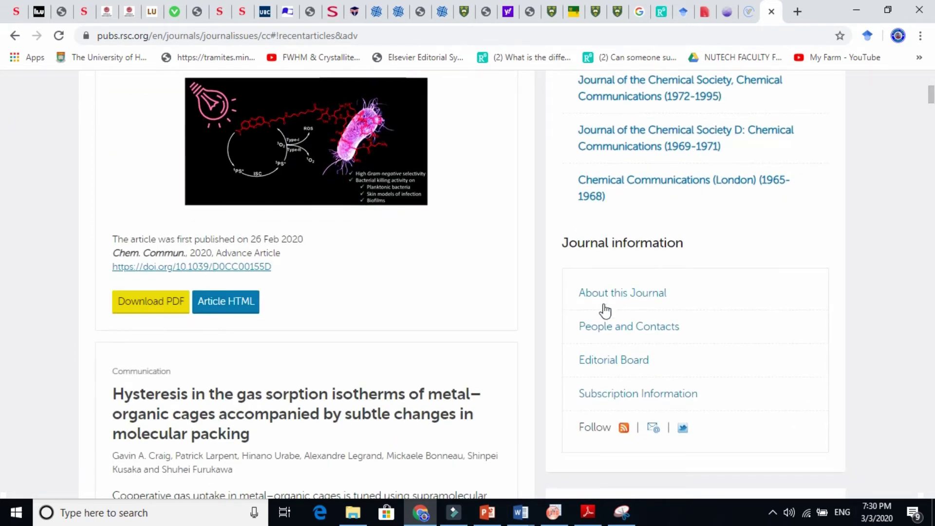
pyautogui.click(635, 292)
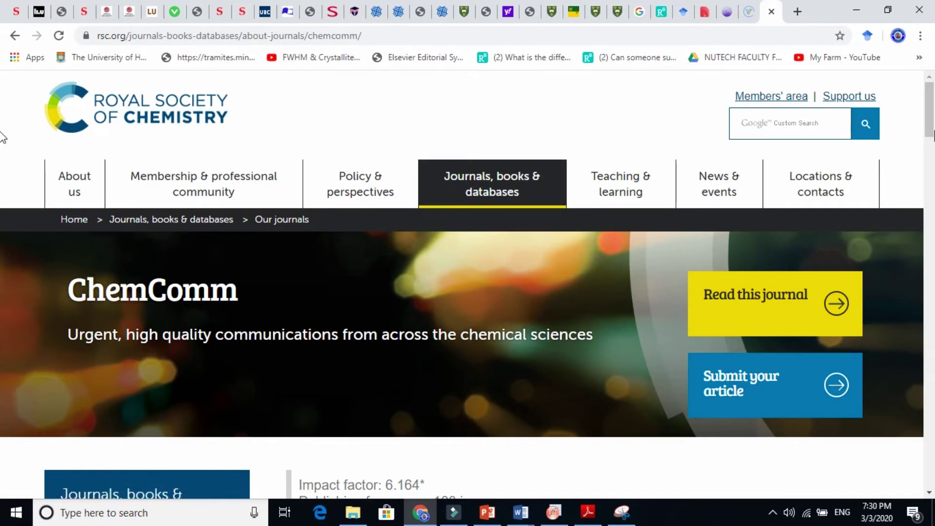
pyautogui.moveTo(930, 102); pyautogui.dragTo(930, 160)
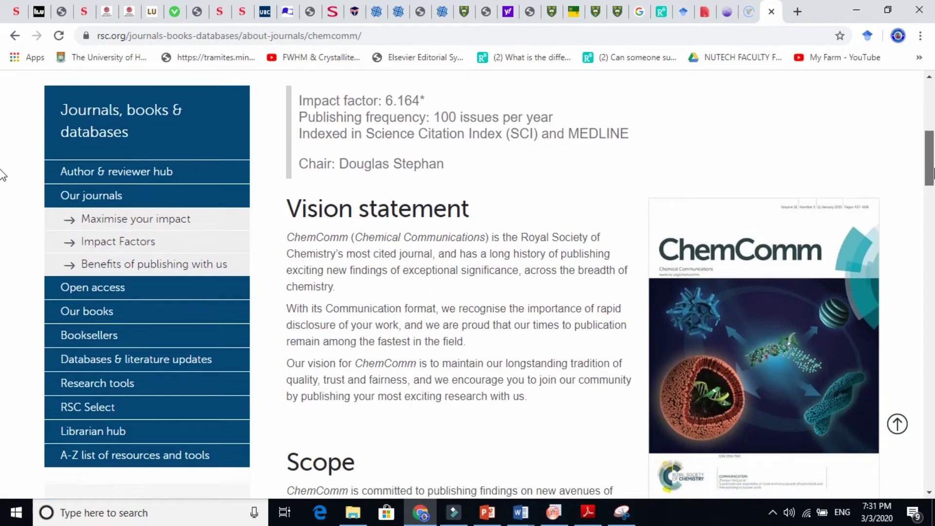
pyautogui.moveTo(930, 160)
pyautogui.mouseDown()
pyautogui.moveTo(929, 182)
pyautogui.moveTo(929, 167)
pyautogui.mouseUp()
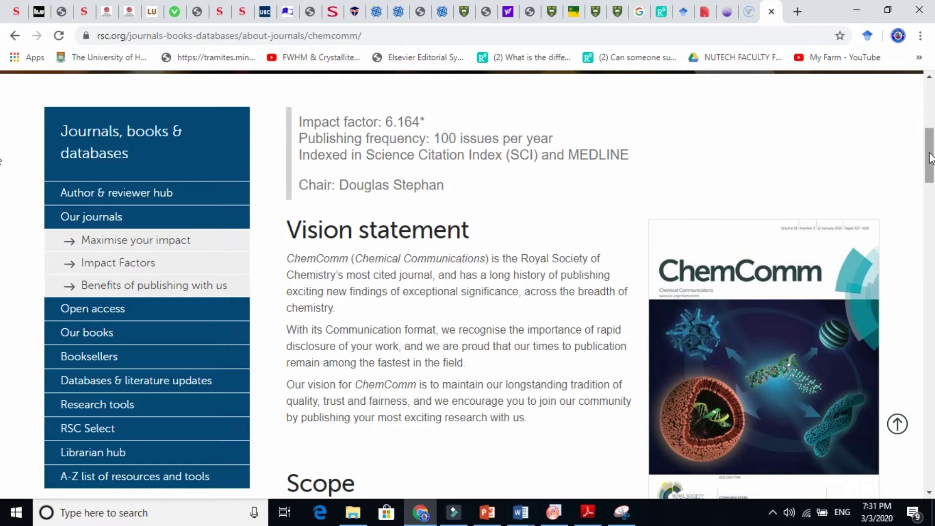
pyautogui.moveTo(930, 156); pyautogui.dragTo(929, 199)
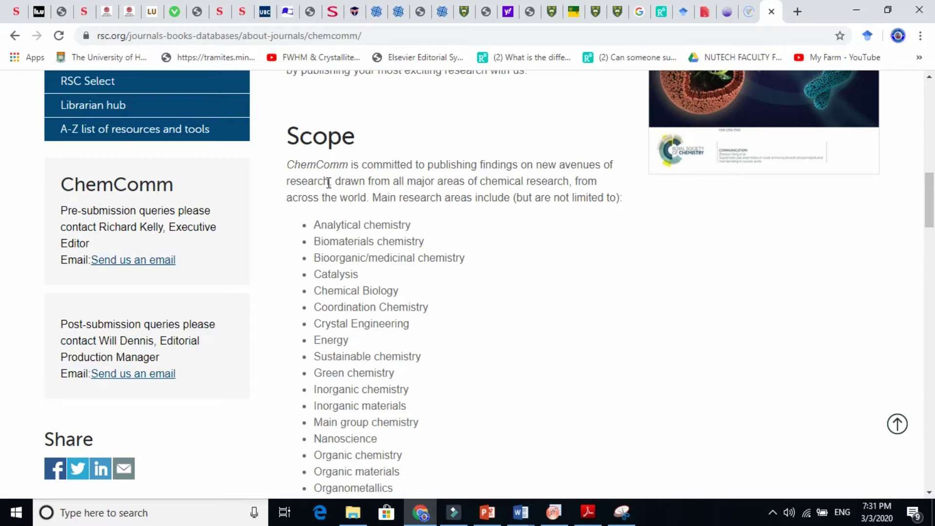
# Step: Highlight, then clear, the phrase 'new avenues of research' in ChemComm's Scope section
pyautogui.moveTo(329, 182); pyautogui.dragTo(534, 164)
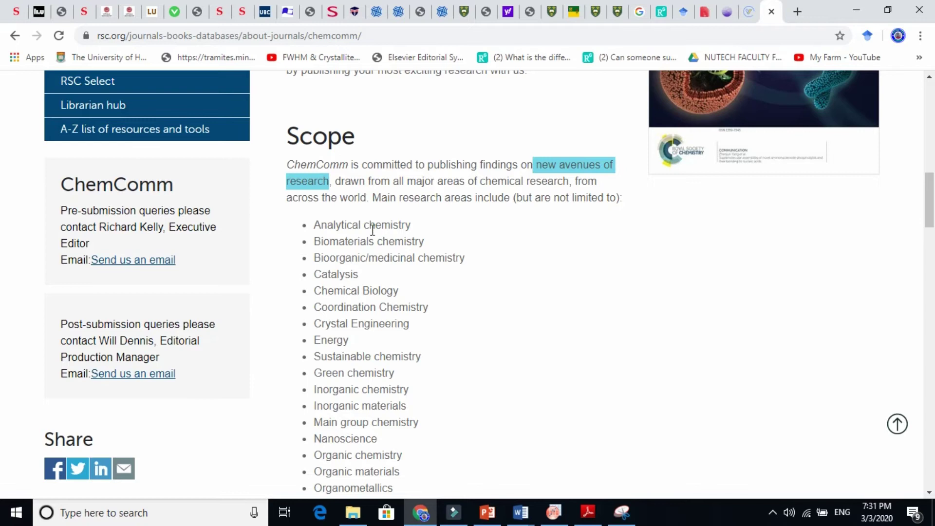
pyautogui.click(341, 239)
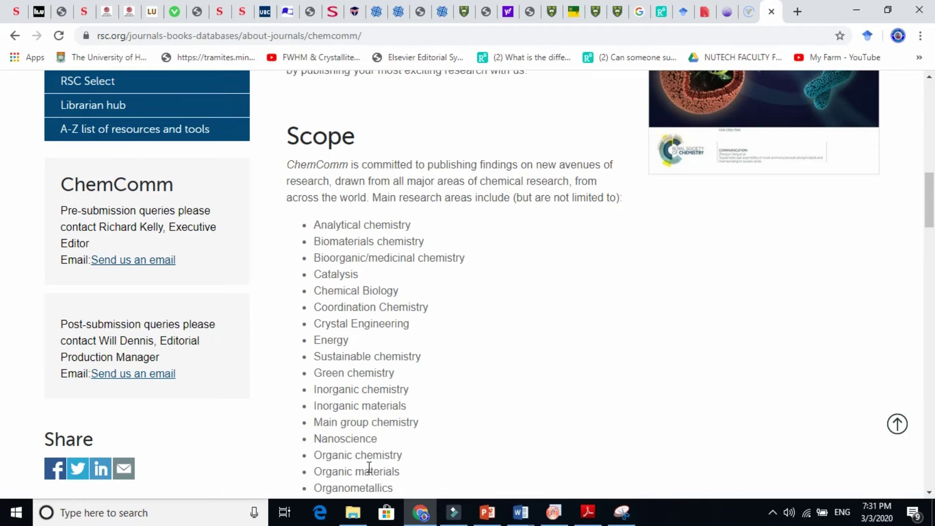
pyautogui.moveTo(930, 201); pyautogui.dragTo(930, 228)
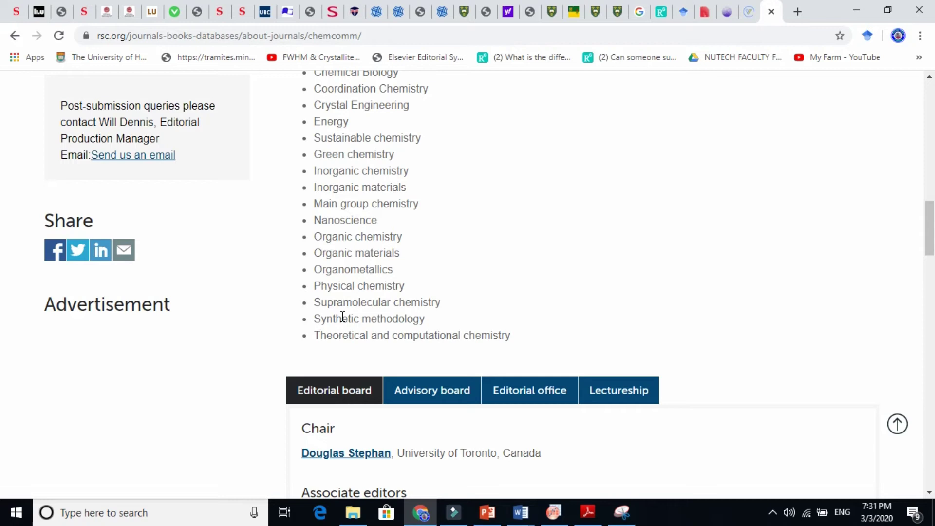
pyautogui.moveTo(929, 229); pyautogui.dragTo(929, 256)
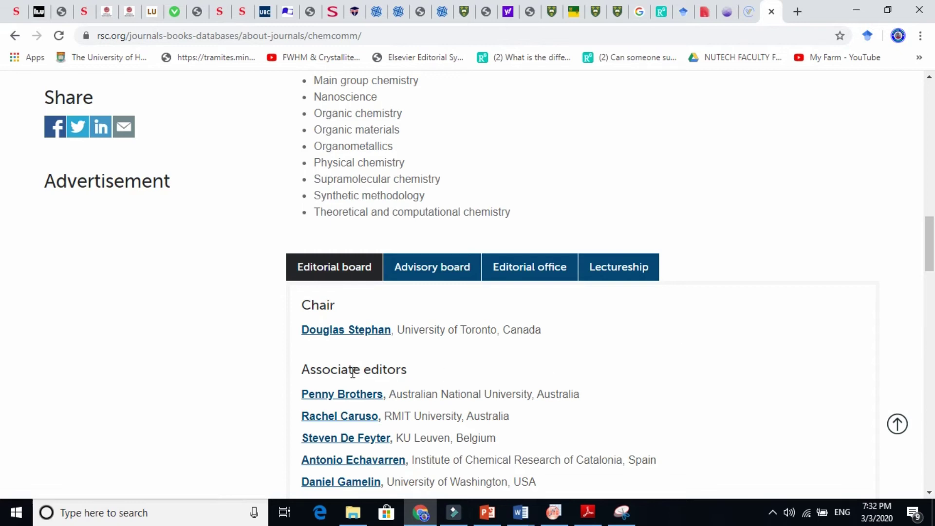
pyautogui.moveTo(929, 249); pyautogui.dragTo(930, 315)
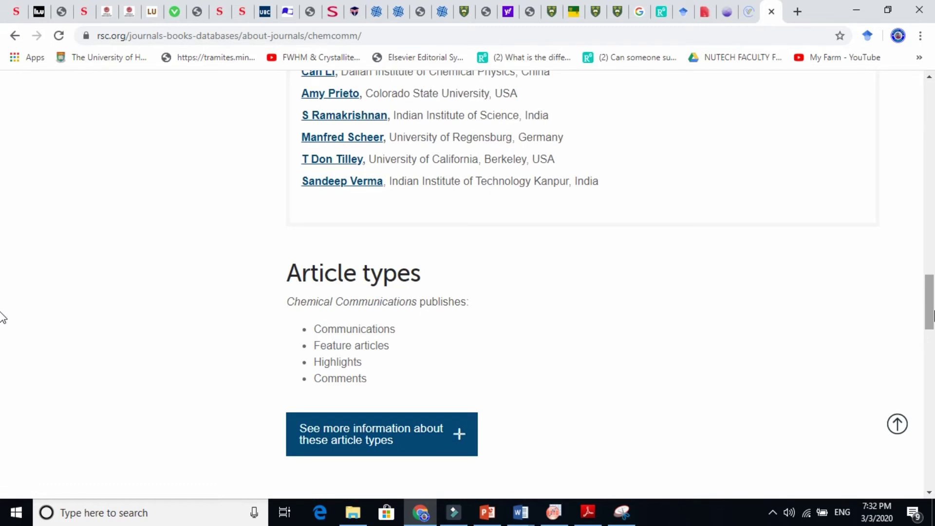
# Step: Highlight, then clear, the word 'Communications' among ChemComm's four article types
pyautogui.doubleClick(334, 330)
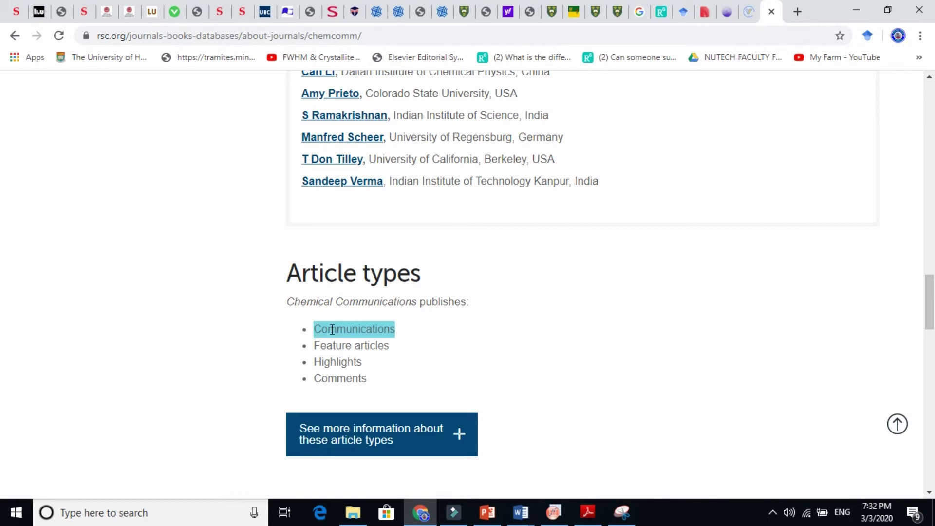
pyautogui.click(340, 346)
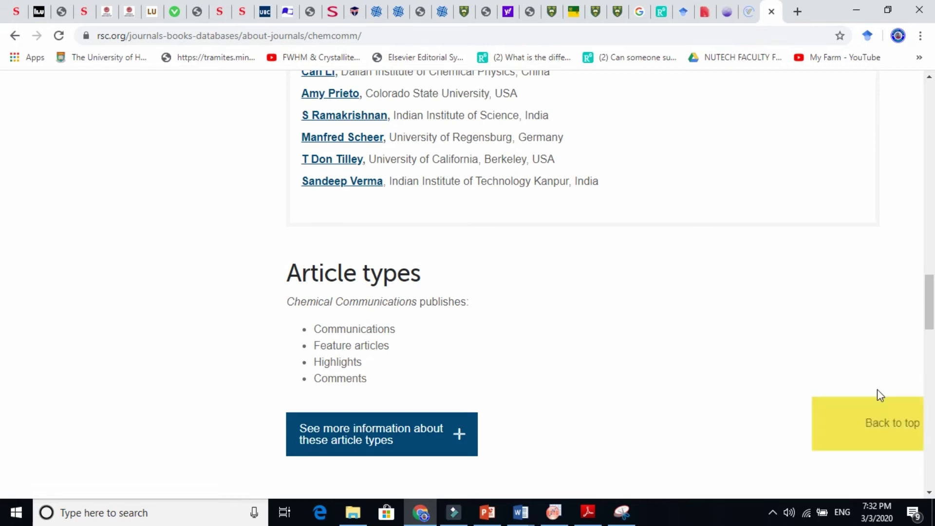
pyautogui.moveTo(930, 307); pyautogui.dragTo(931, 139)
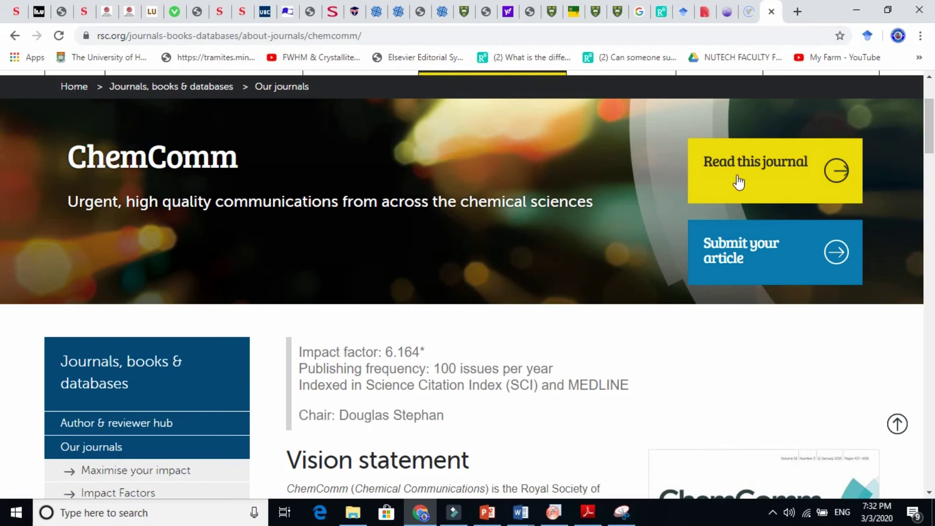
# Step: Open ChemComm's ScholarOne submission login page and return to its tab after the ad tab
pyautogui.click(738, 258)
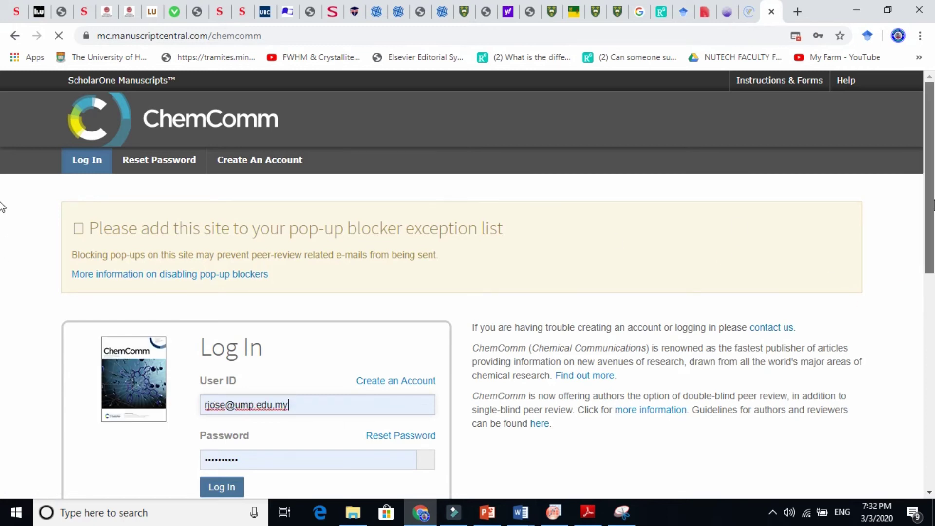
pyautogui.moveTo(931, 204); pyautogui.dragTo(931, 248)
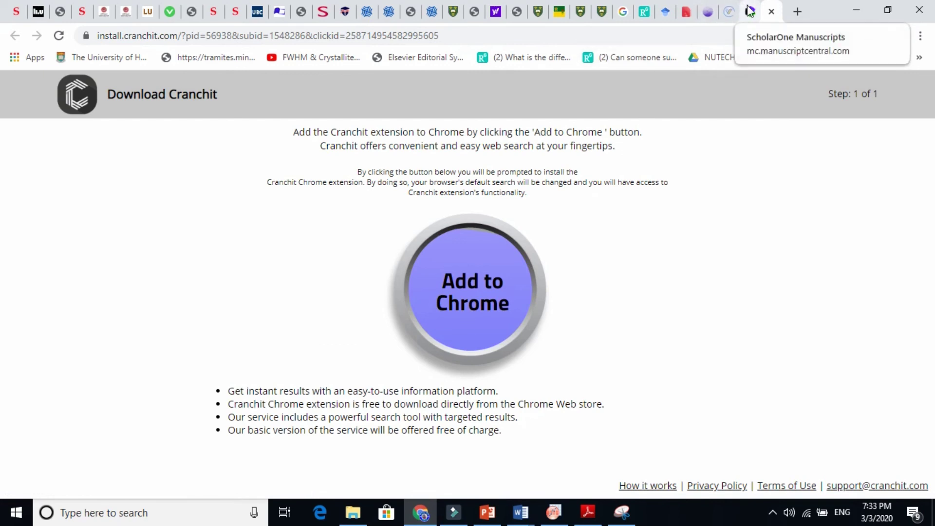
pyautogui.click(730, 12)
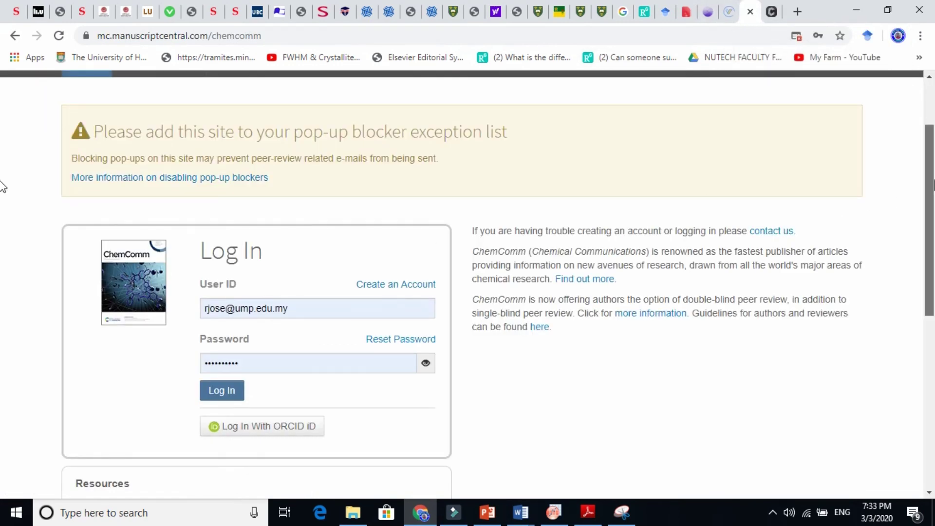
pyautogui.moveTo(929, 219)
pyautogui.mouseDown()
pyautogui.moveTo(932, 252)
pyautogui.moveTo(932, 117)
pyautogui.mouseUp()
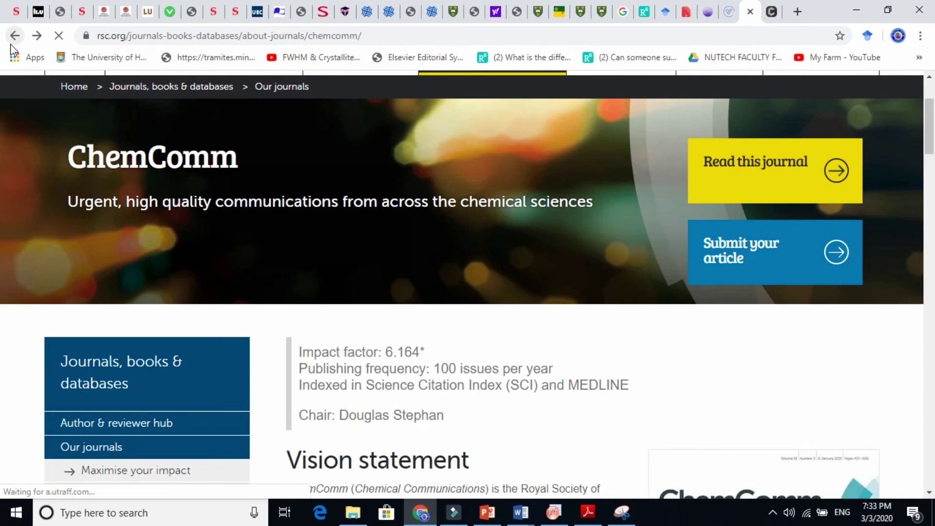
# Step: Go back from ChemComm to the RSC journals list and open Chemical Society Reviews
pyautogui.click(15, 36)
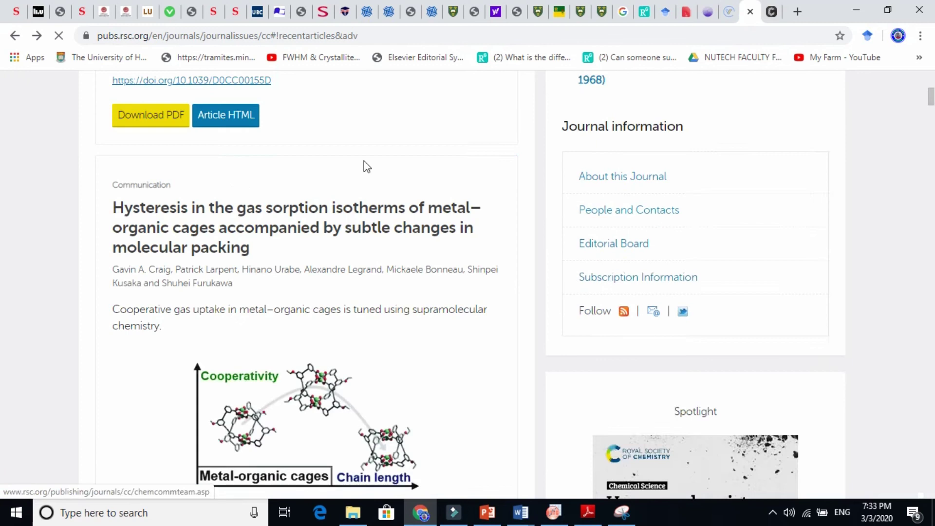
pyautogui.click(15, 35)
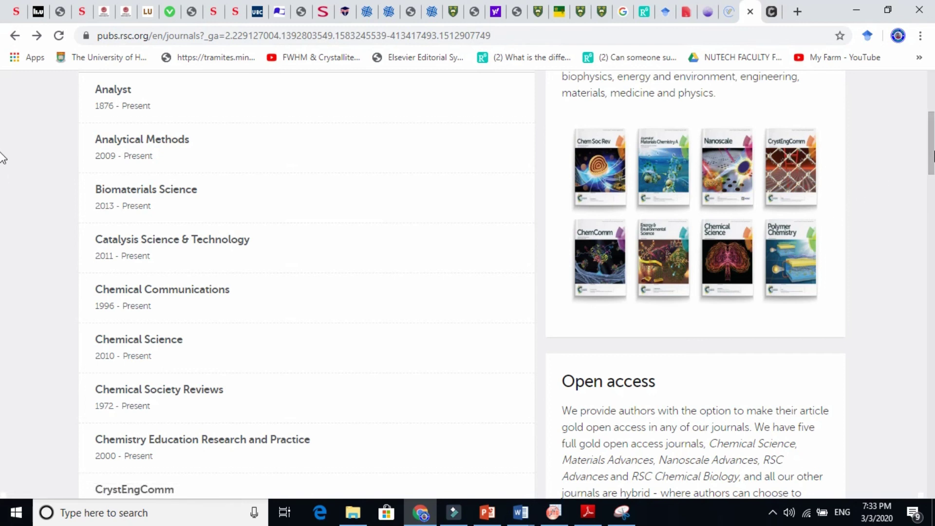
pyautogui.scroll(-2, 468, 293)
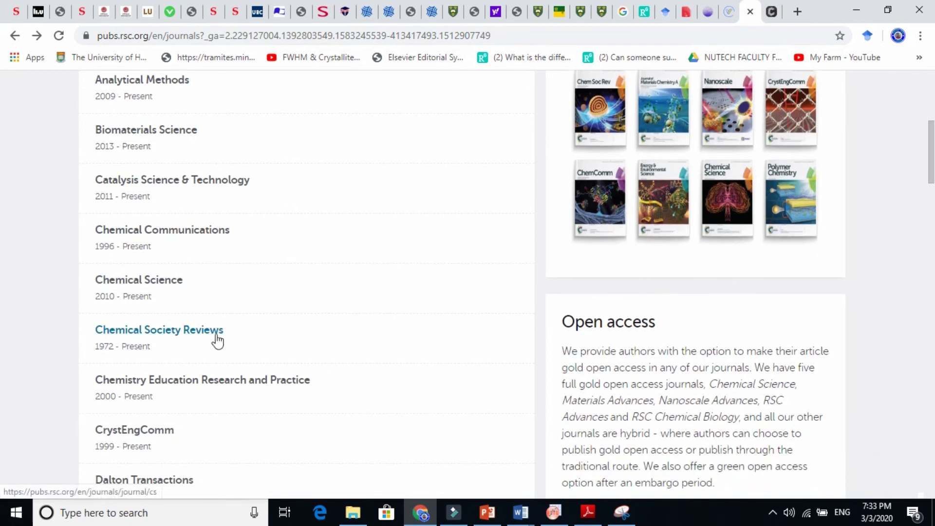
pyautogui.click(199, 336)
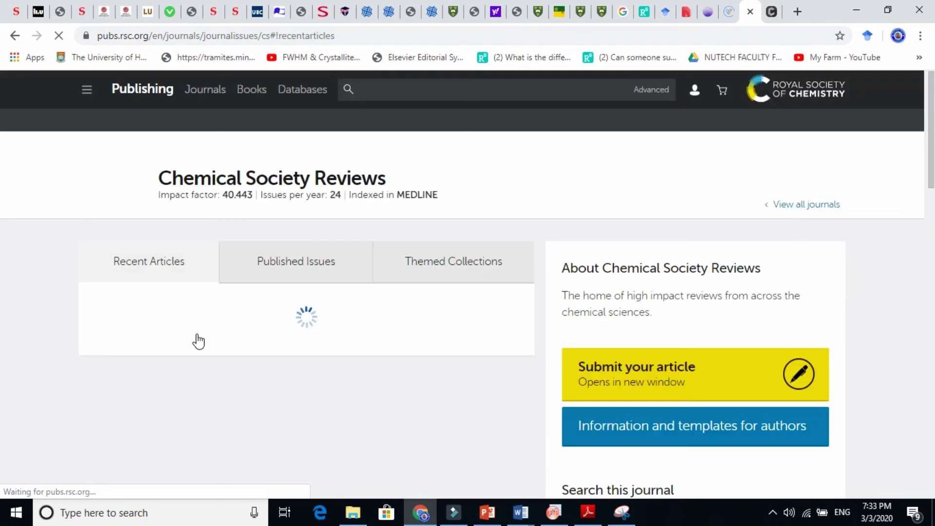